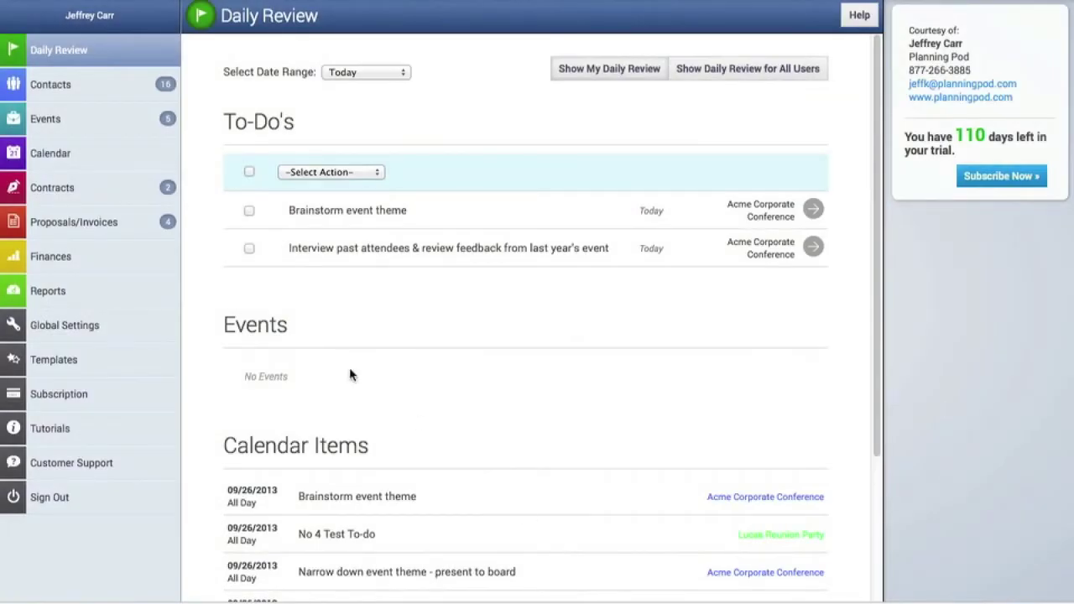
Open the Events list and select the Acme Corporate Conference event.
left_click(71, 117)
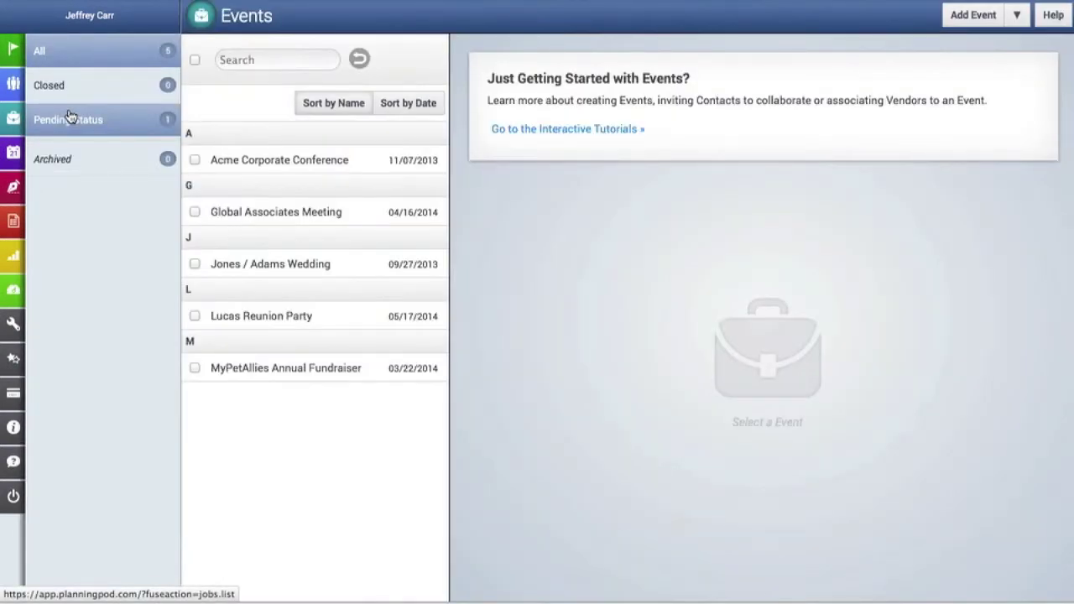
left_click(237, 163)
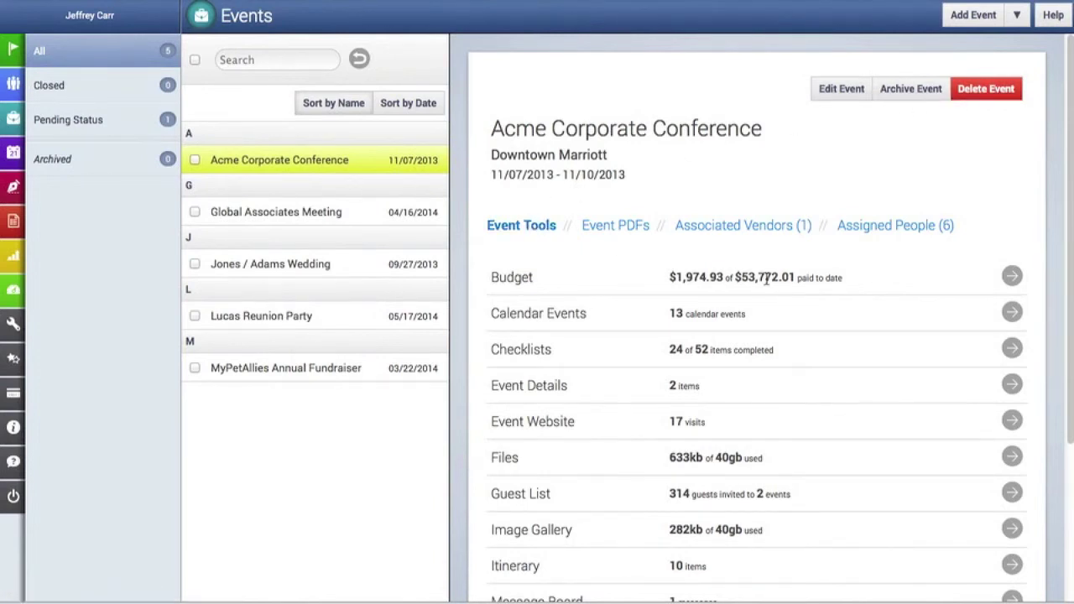
Review the Acme Corporate Conference's PDFs, vendor and six assigned people, then return to its tools.
scroll(770, 282, "down", 5)
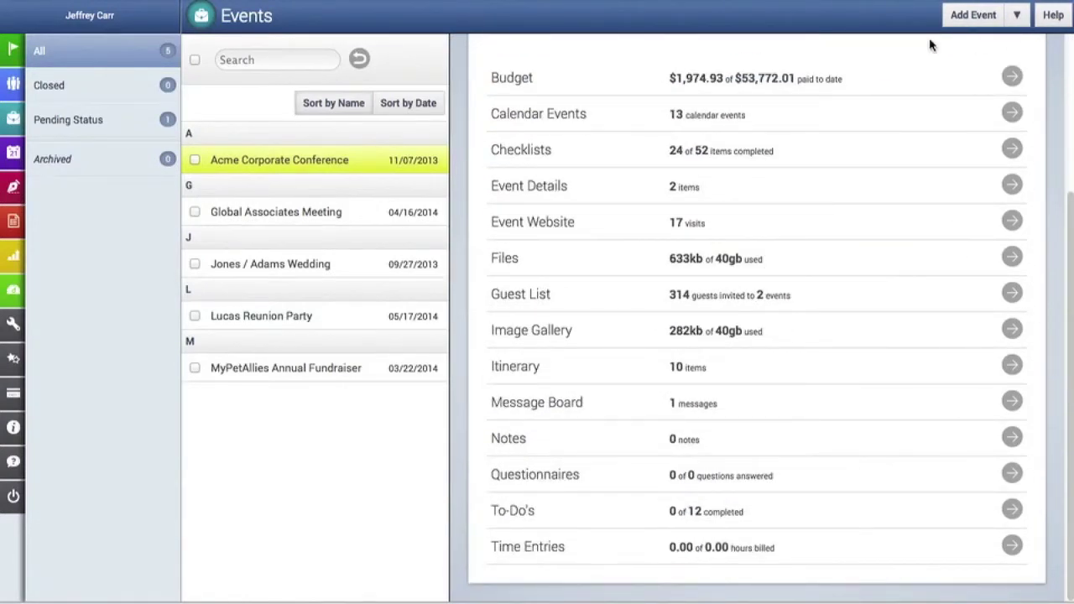
scroll(743, 149, "up", 3)
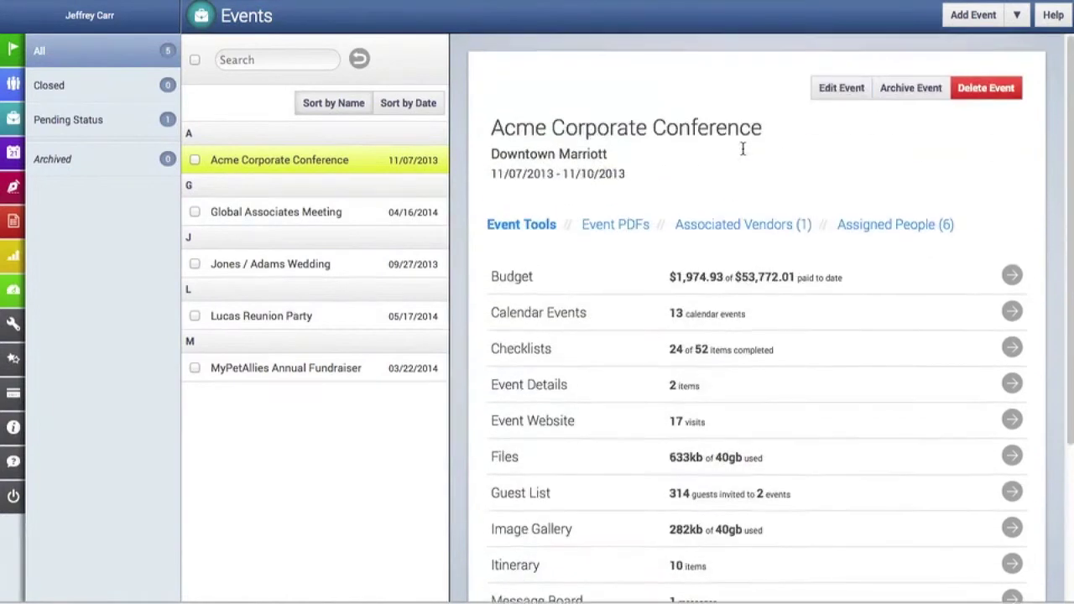
left_click(634, 235)
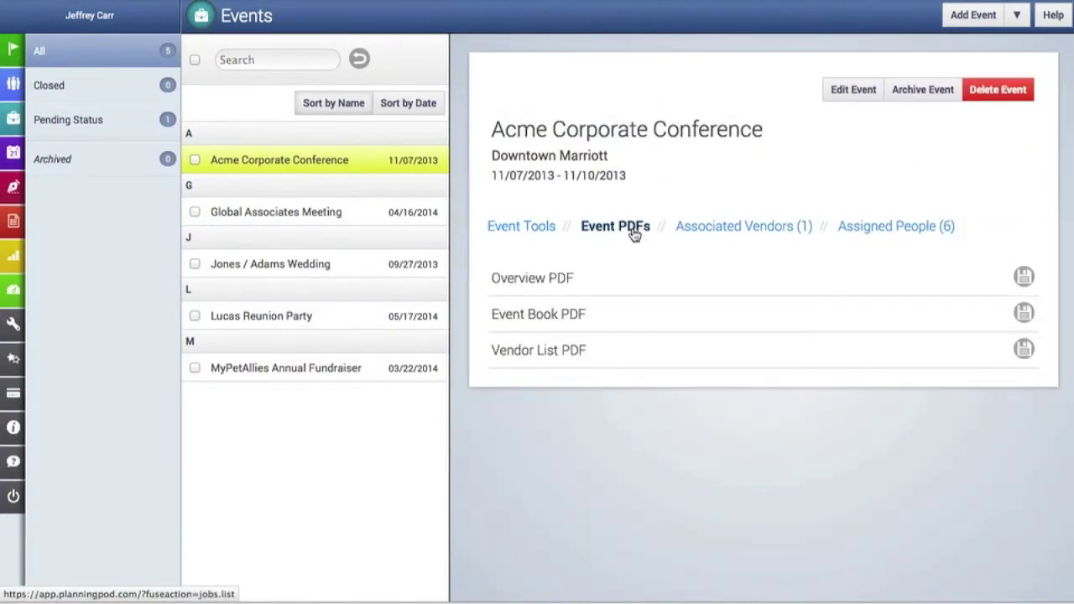
left_click(772, 240)
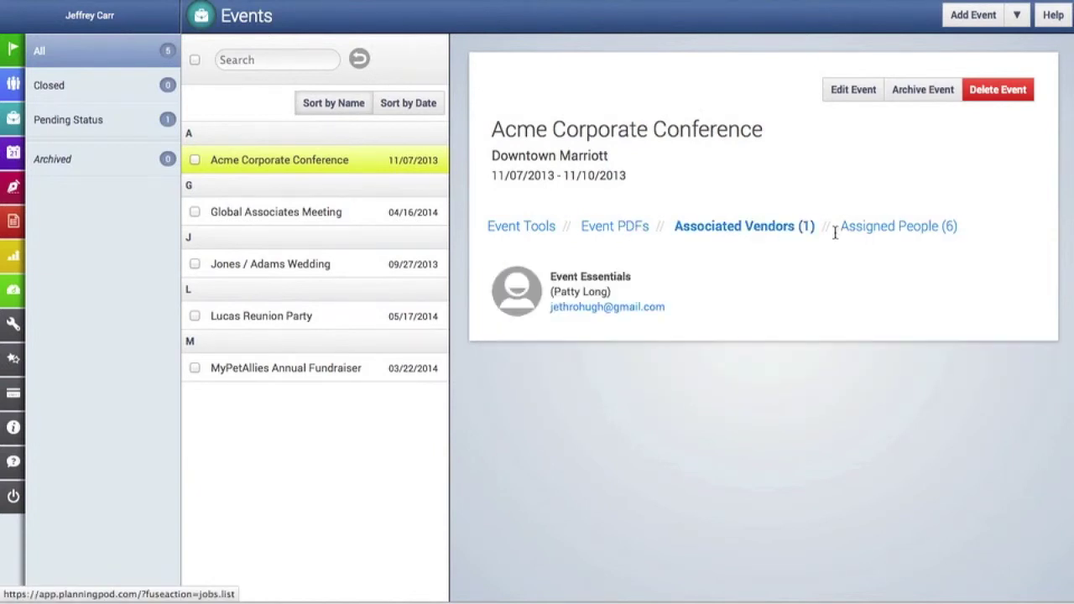
left_click(860, 235)
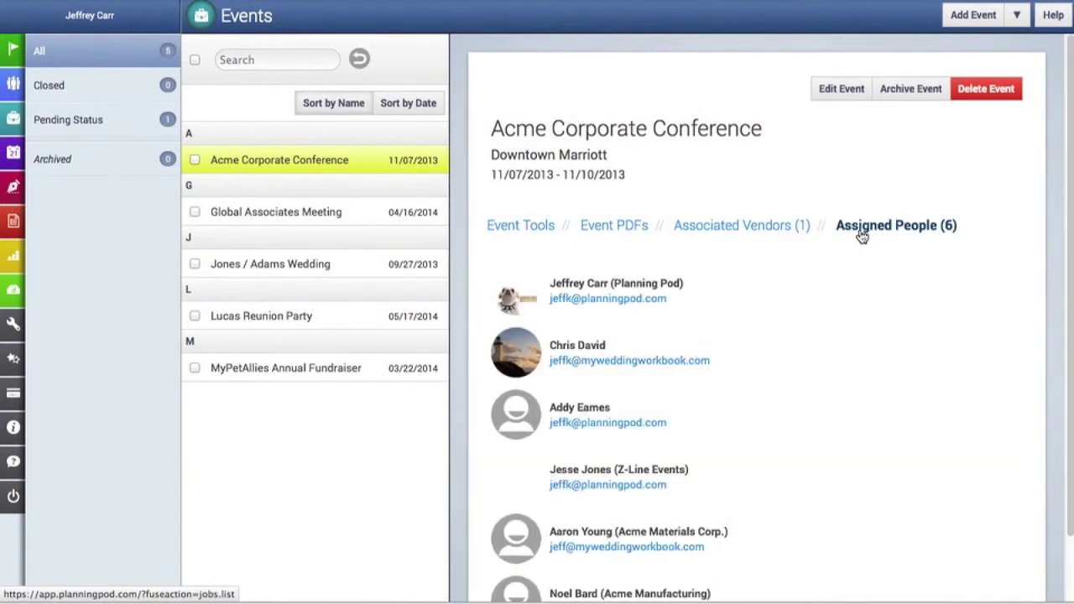
left_click(537, 231)
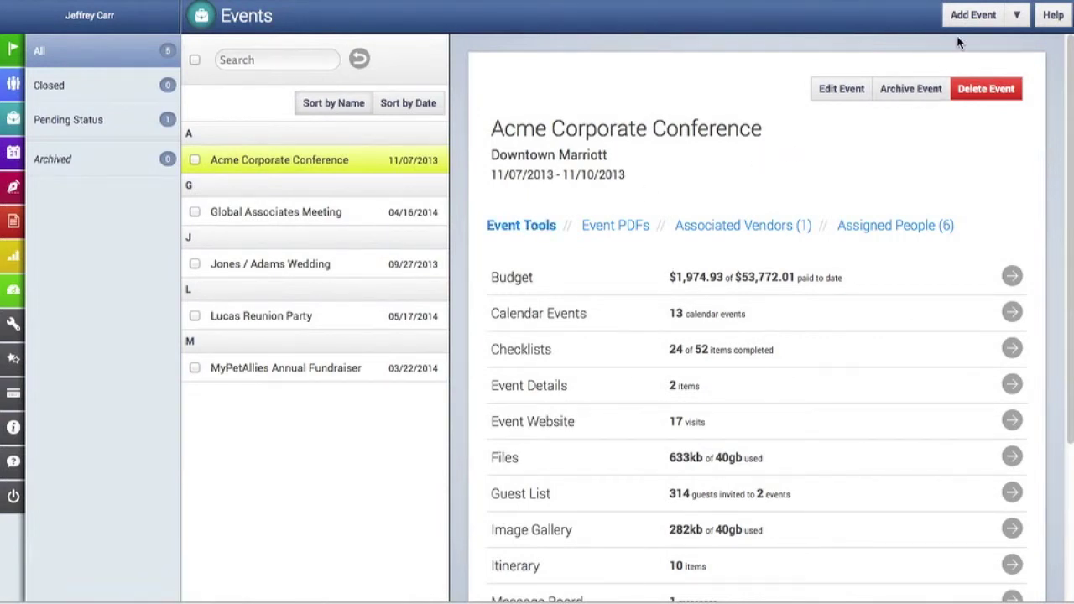
left_click(1016, 21)
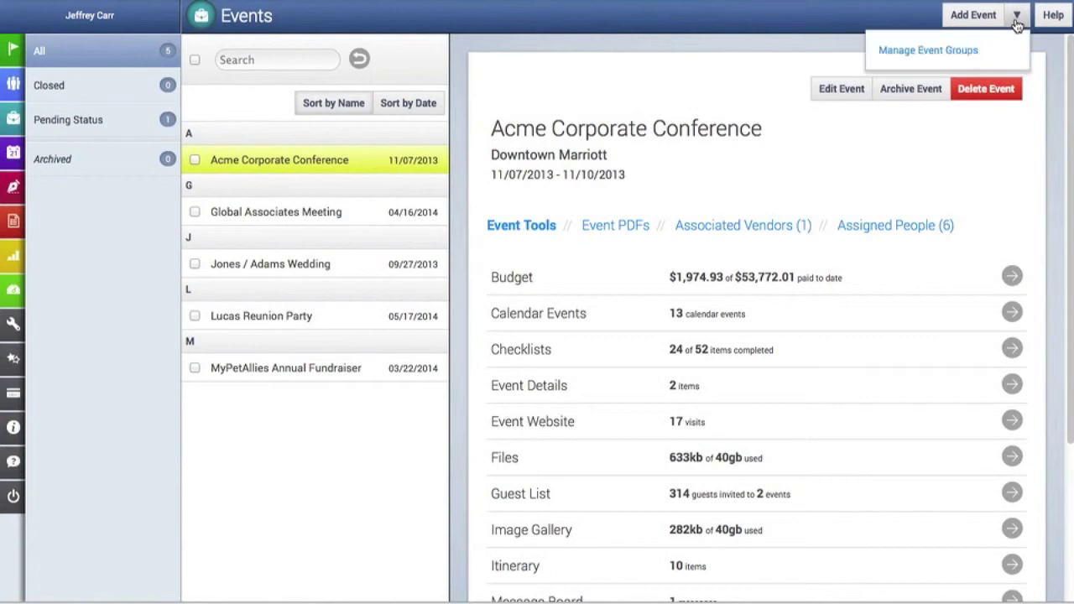
Add and save a new event group named 'Corporate Meetings'.
left_click(962, 47)
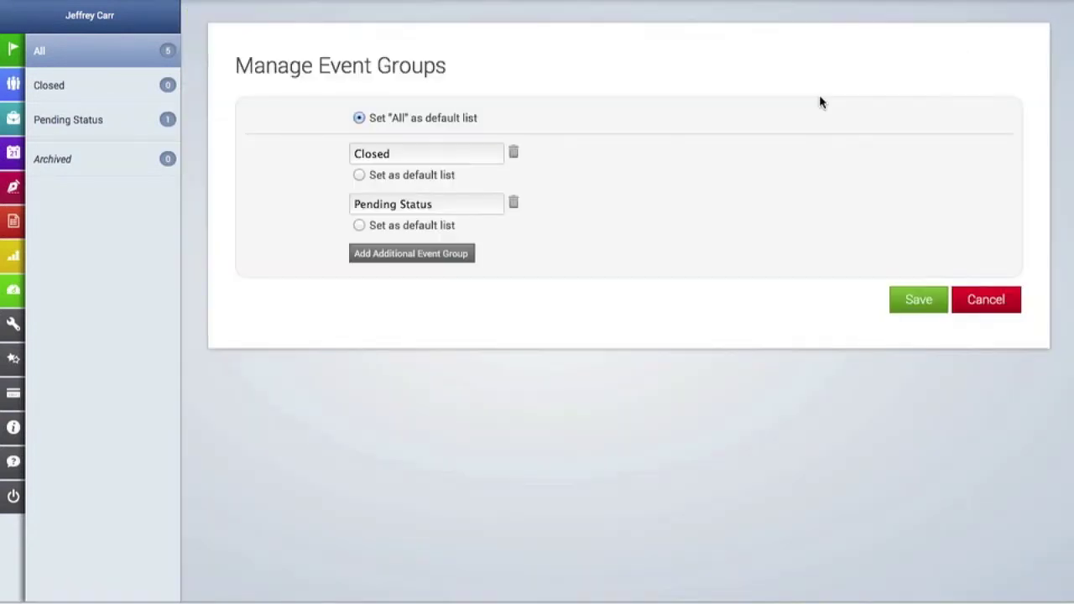
left_click(432, 255)
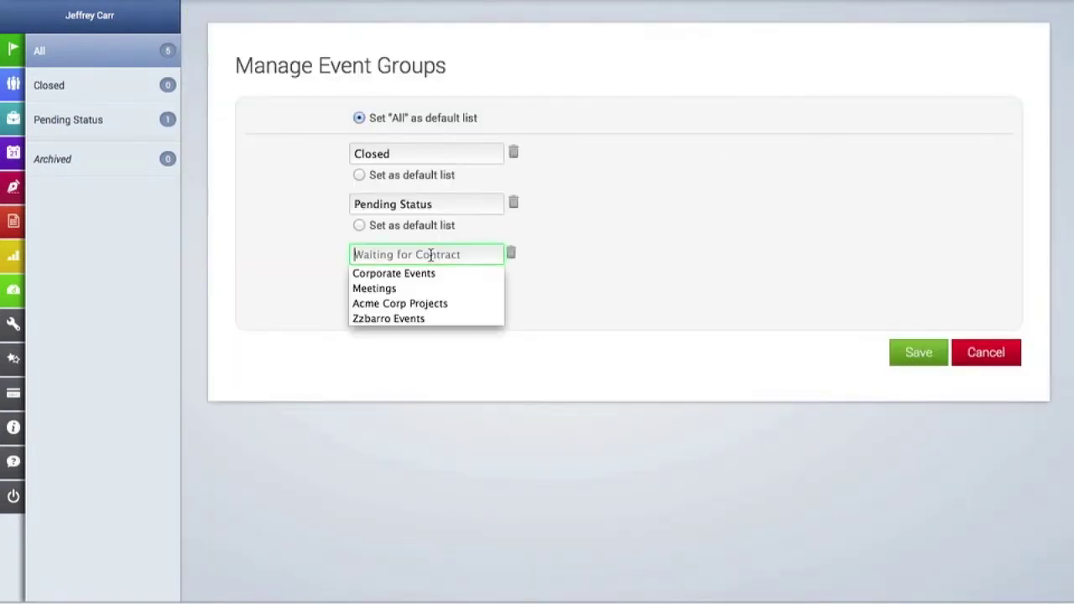
type("Corporate M")
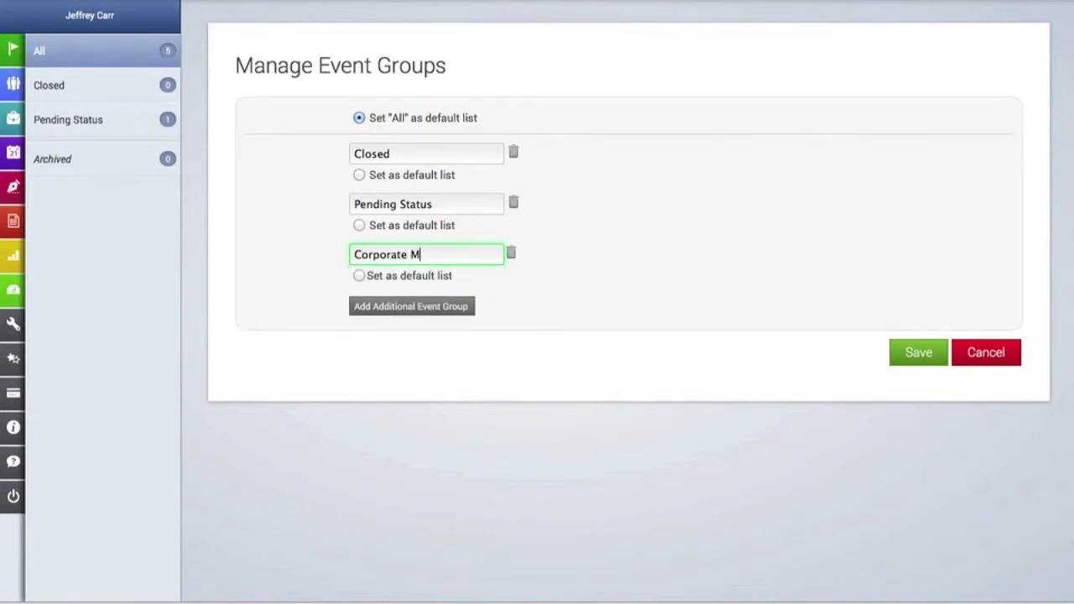
type("eetings")
left_click(916, 357)
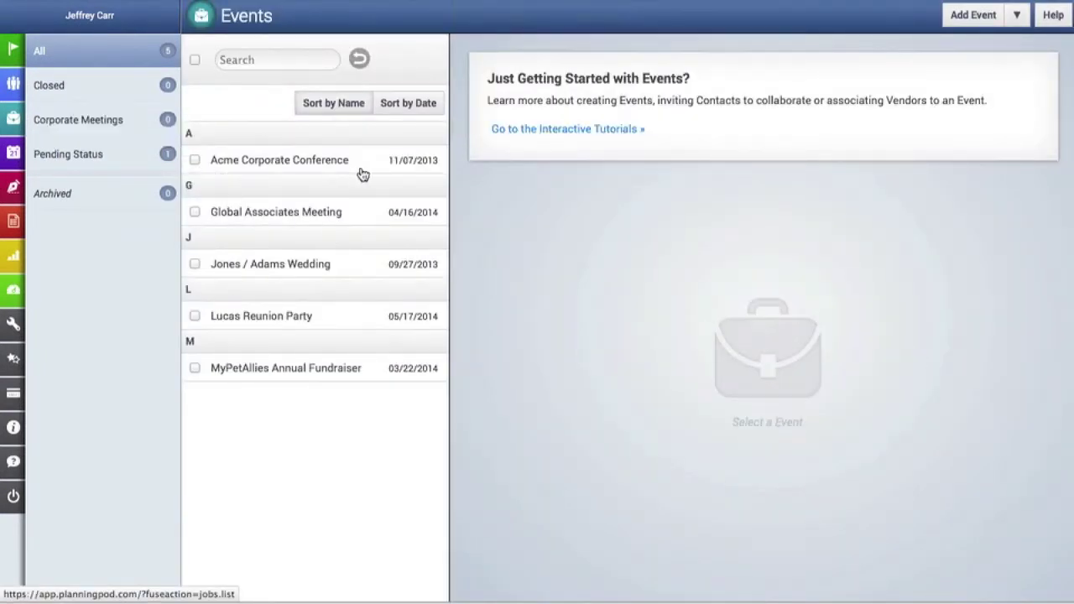
left_click(956, 22)
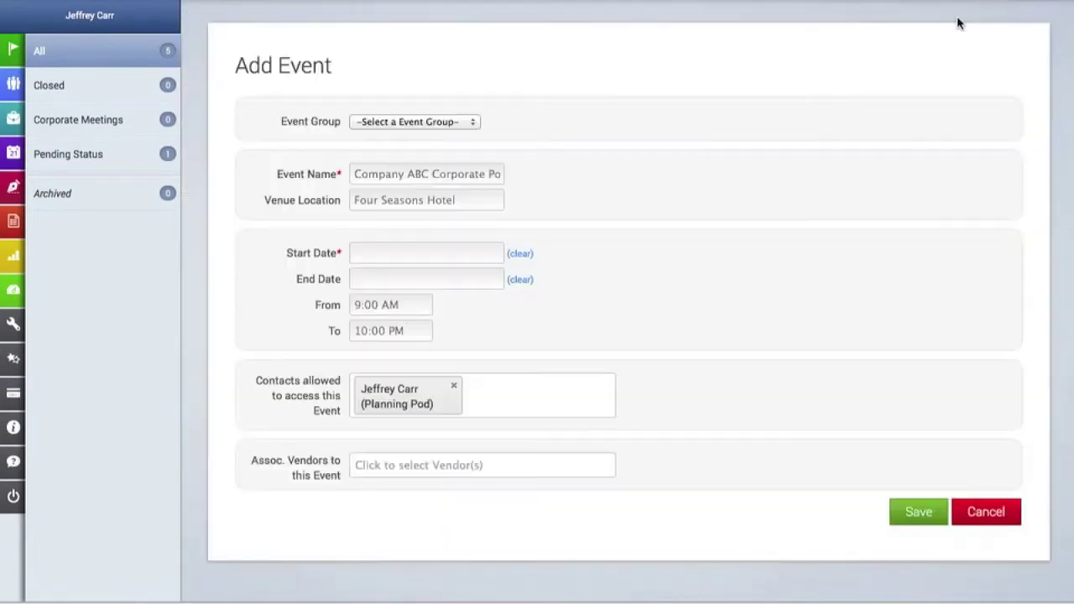
Put the new event in Corporate Meetings and name it 'Jones Consulting Annual Meeting'.
left_click(449, 123)
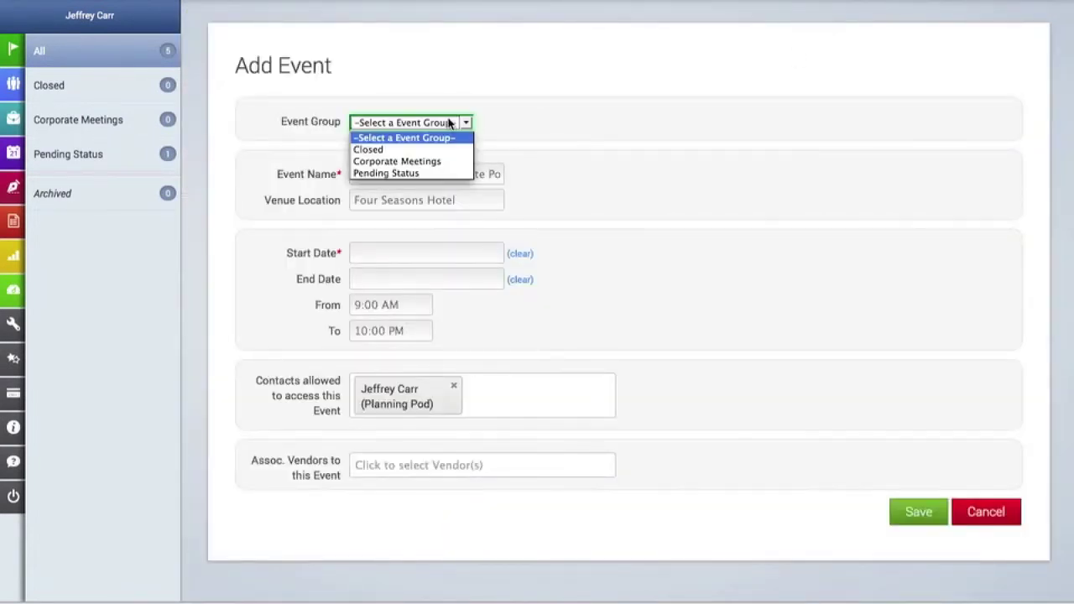
left_click(435, 161)
left_click(424, 174)
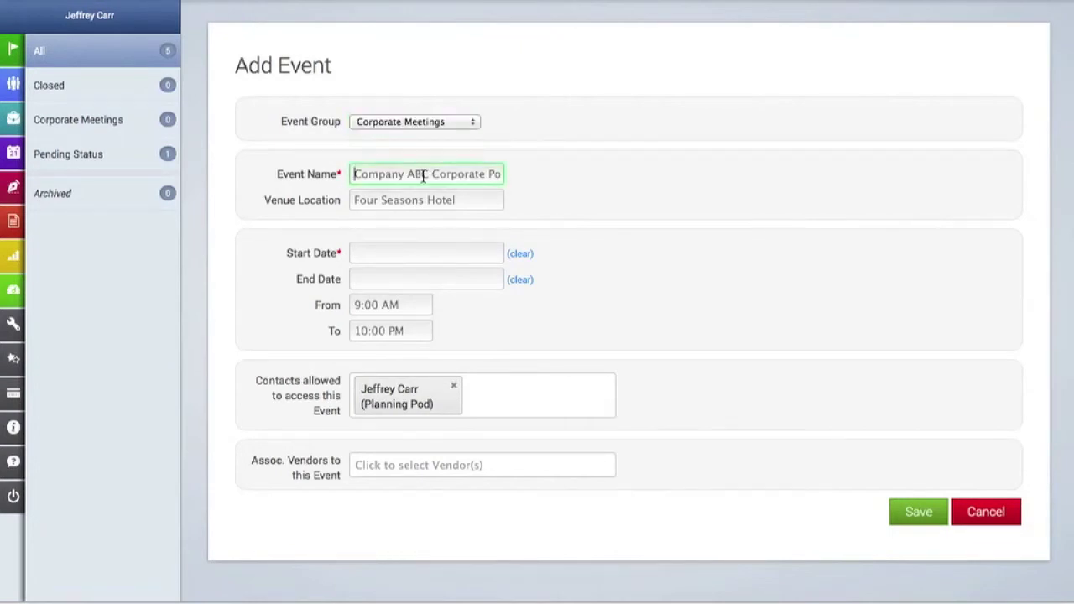
type("Jones")
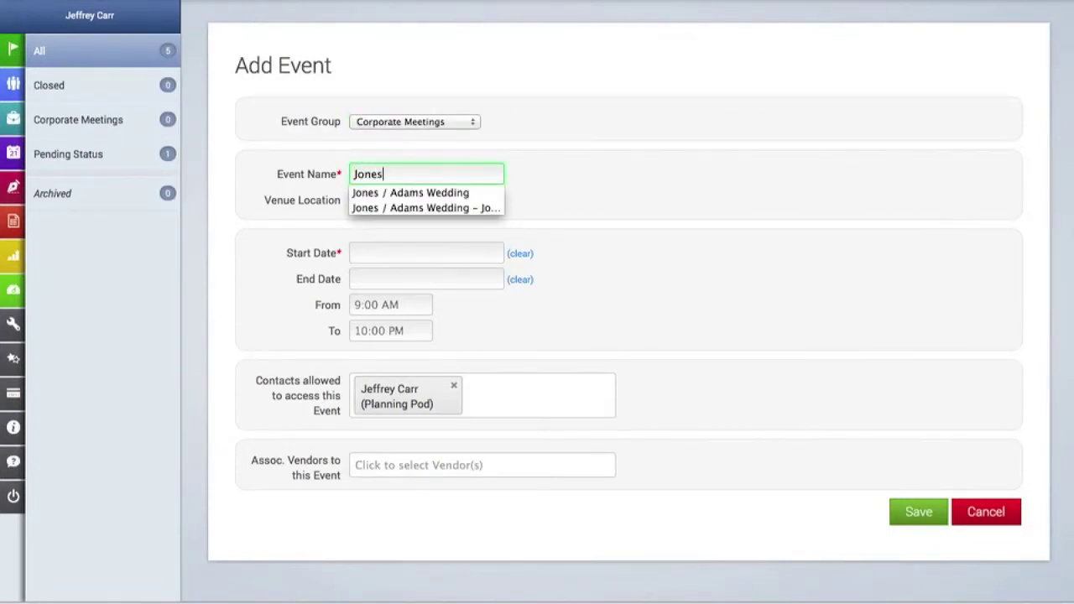
type(" Con")
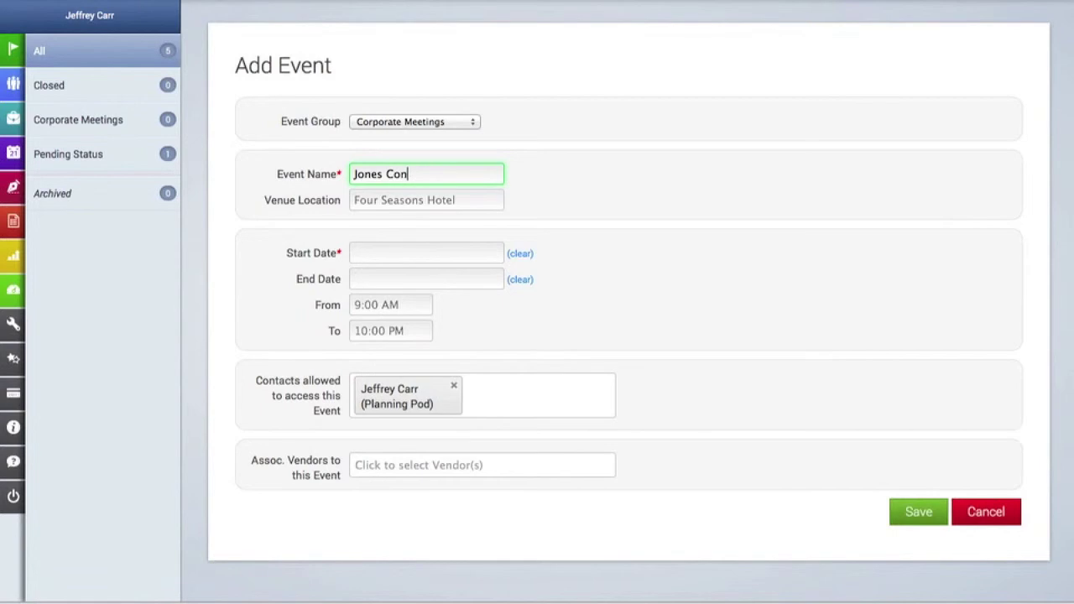
type("sulting Annual Meeting")
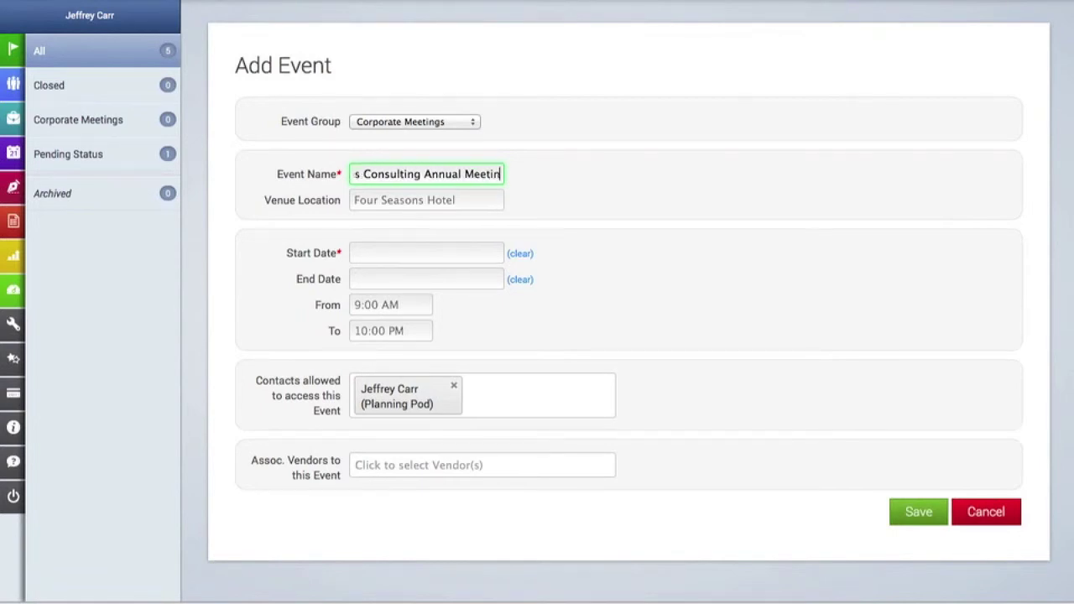
Set the event's venue location to Hilton Hotel.
left_click(435, 199)
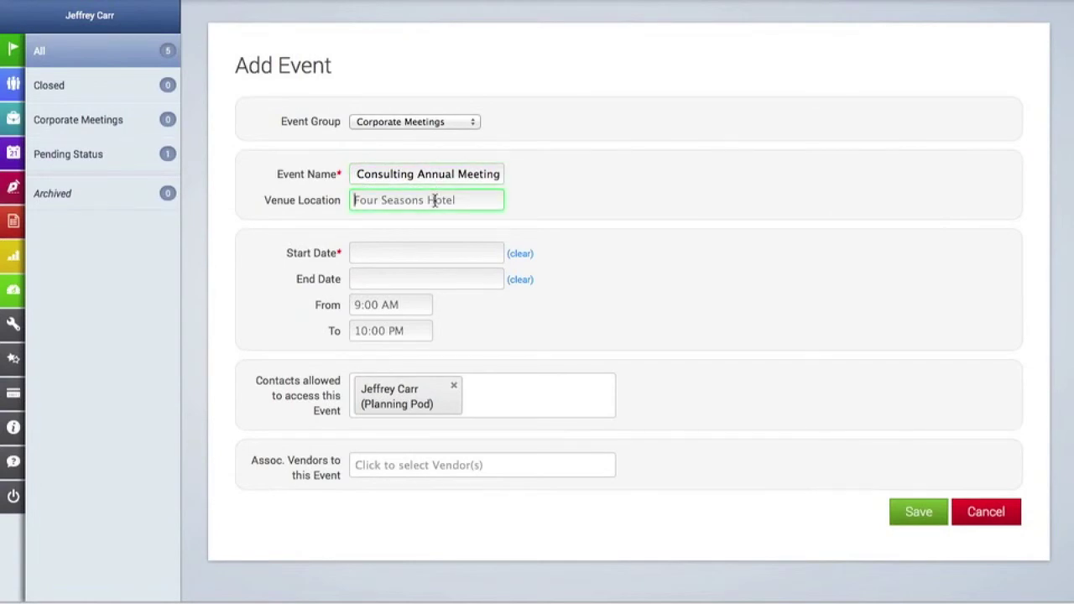
type("Hilton")
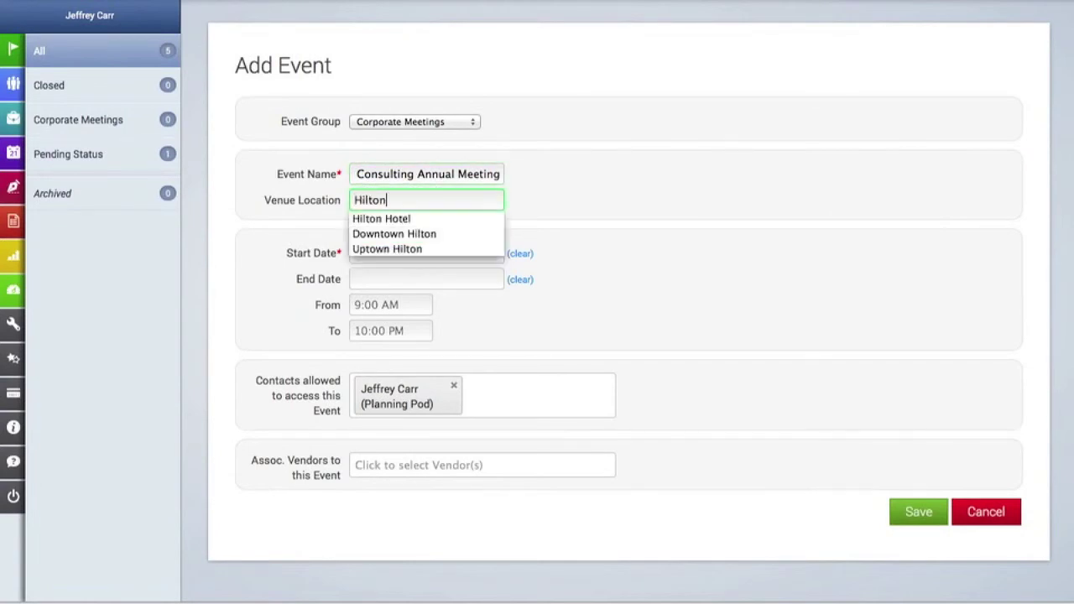
key("Down")
key("Return")
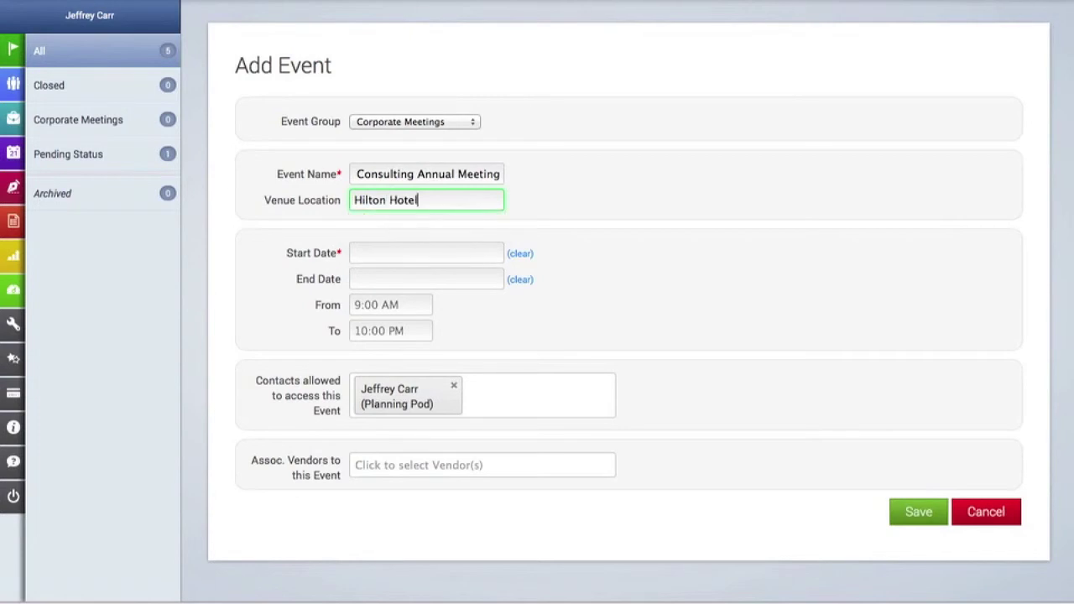
left_click(423, 246)
Set the event's start date to August 22, 2014.
left_click(492, 279)
left_click(492, 279)
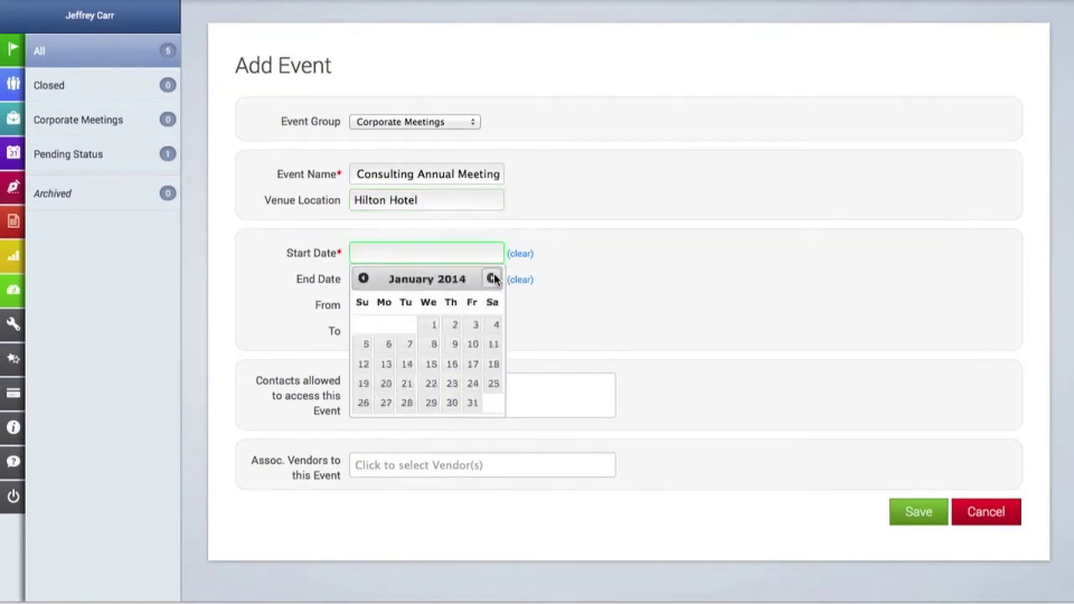
left_click(492, 278)
left_click(492, 278)
left_click(493, 279)
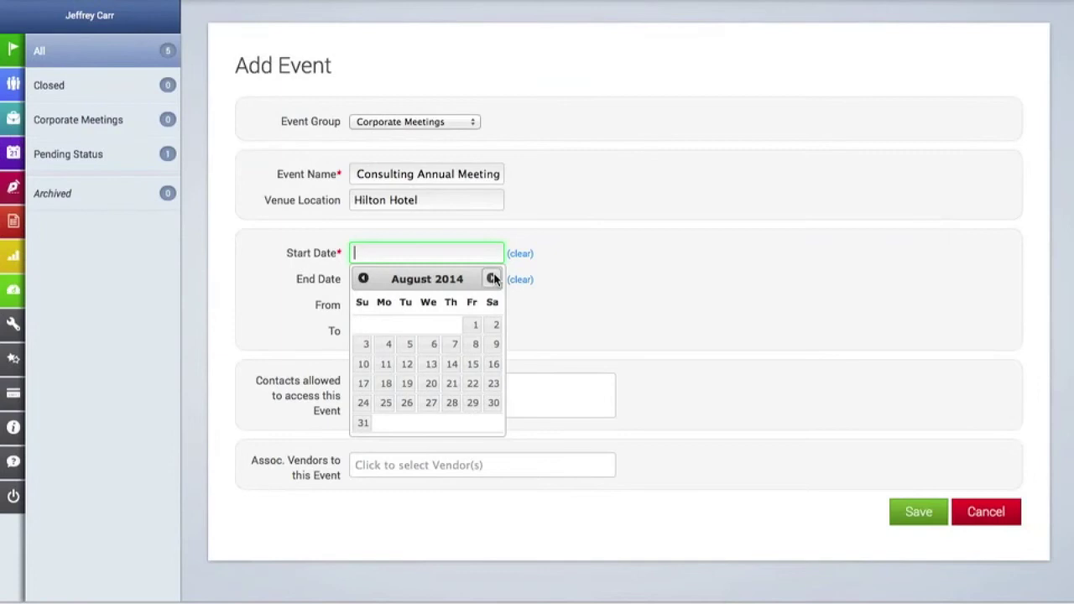
left_click(475, 384)
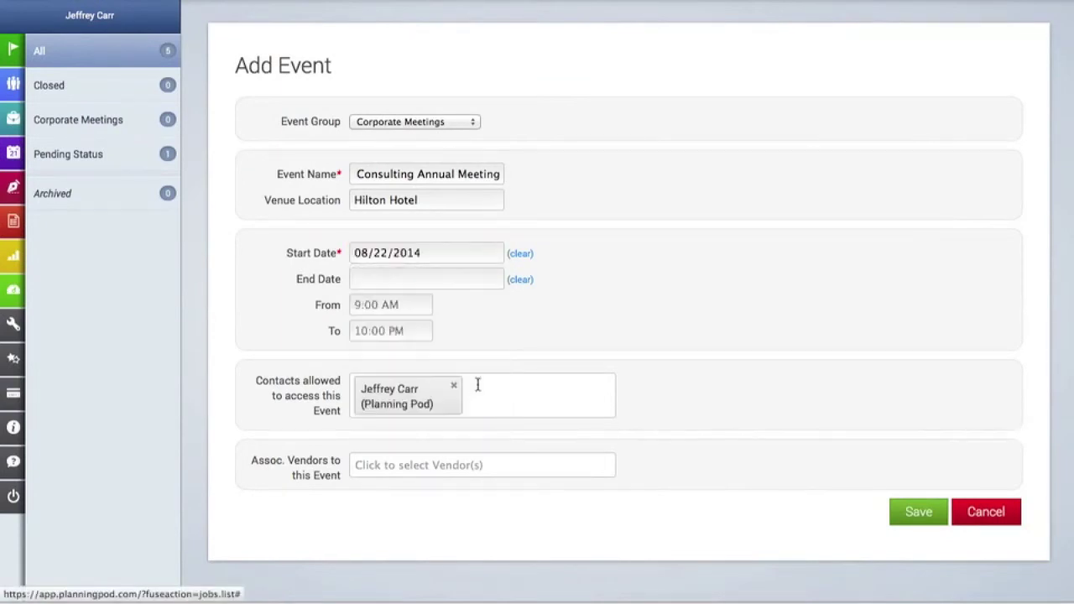
left_click(418, 278)
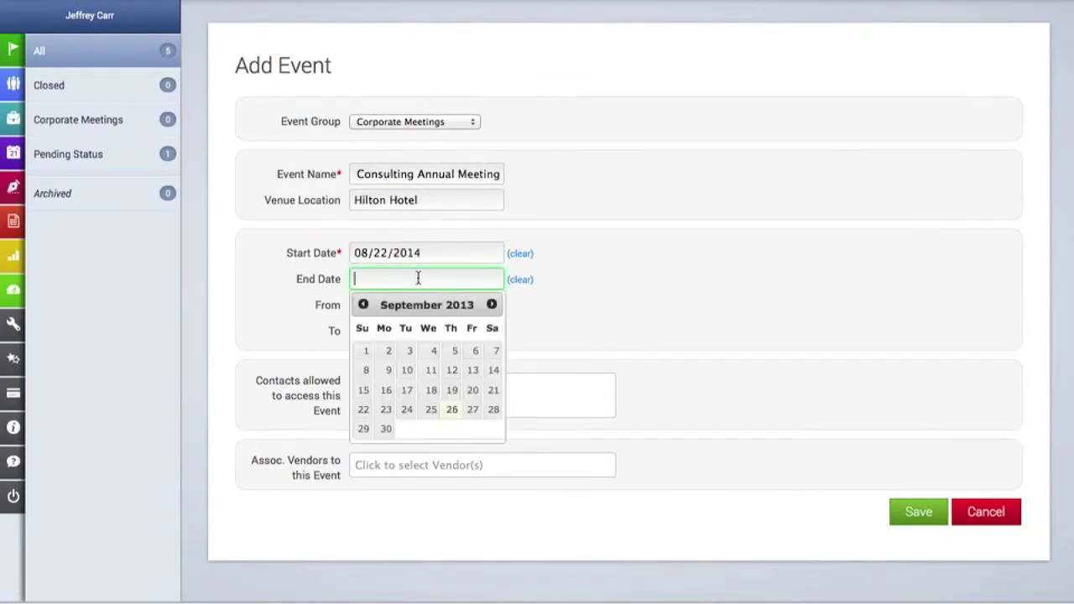
left_click(579, 312)
Set the meeting time from 9:30 am to 5:30 pm.
left_click(377, 307)
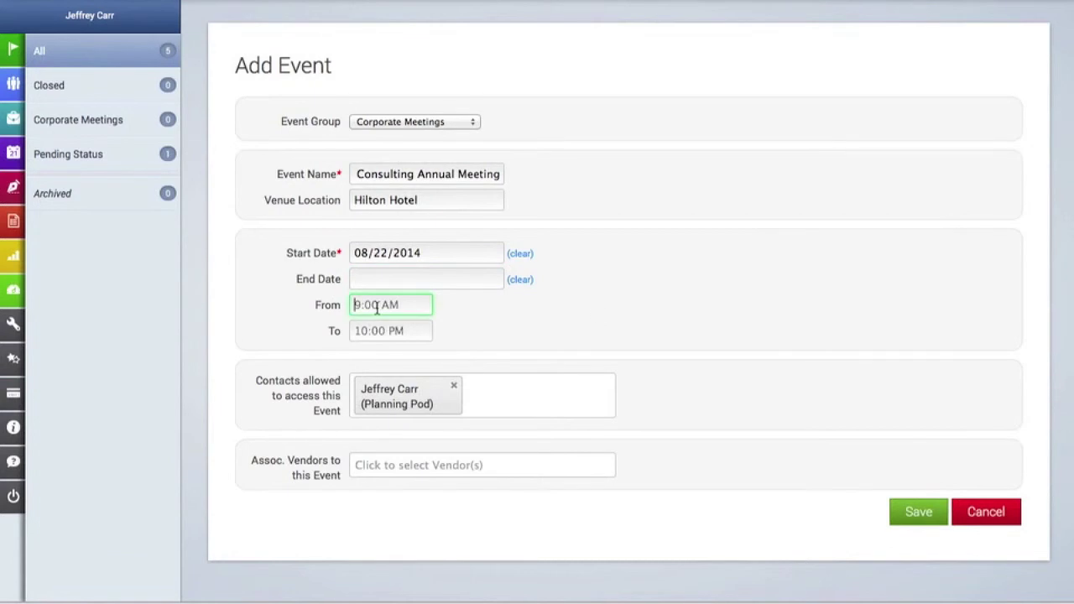
type("9:30 am")
left_click(359, 330)
type("5:30 pm")
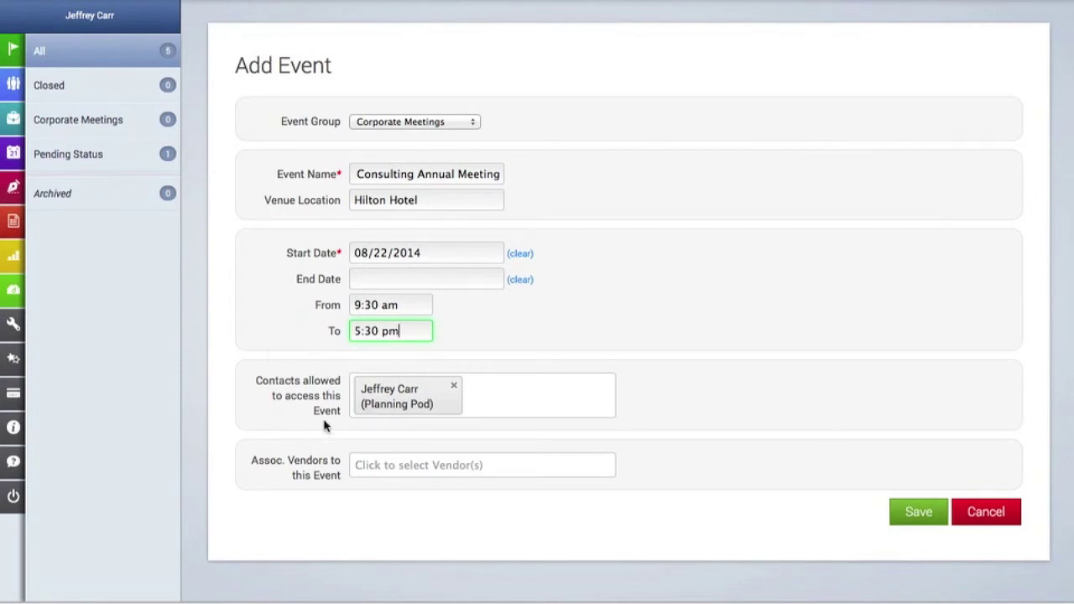
Give two more contacts access to the new event.
left_click(540, 403)
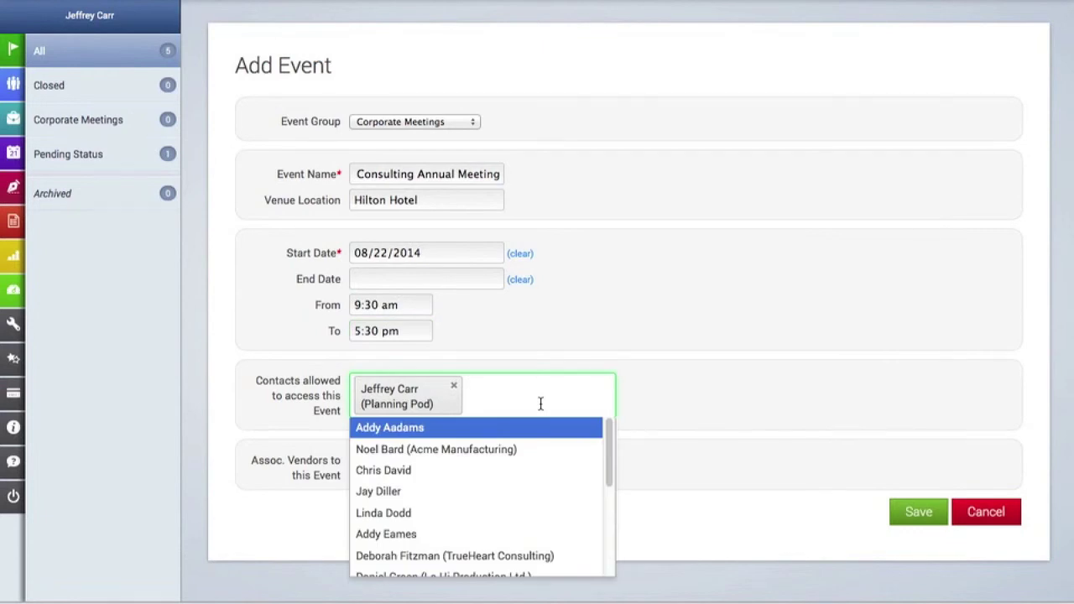
left_click(451, 427)
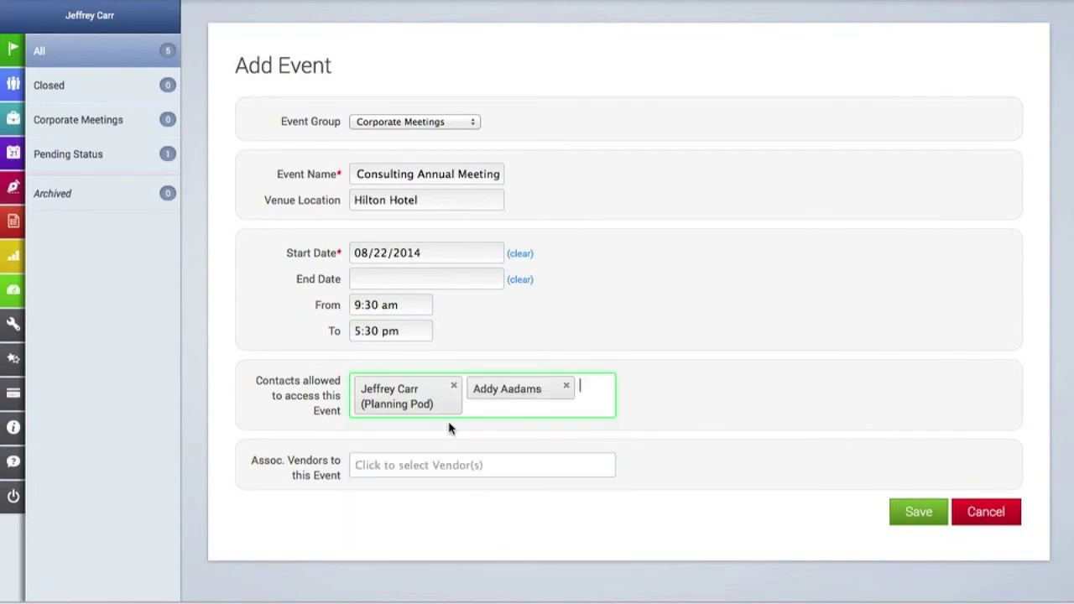
left_click(592, 399)
left_click(426, 471)
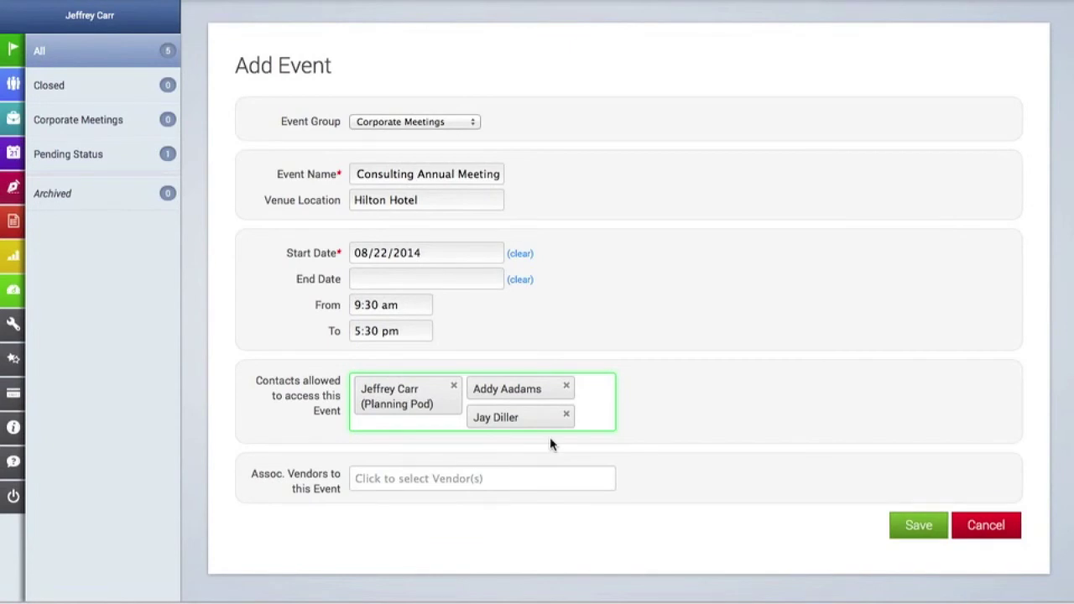
left_click(286, 508)
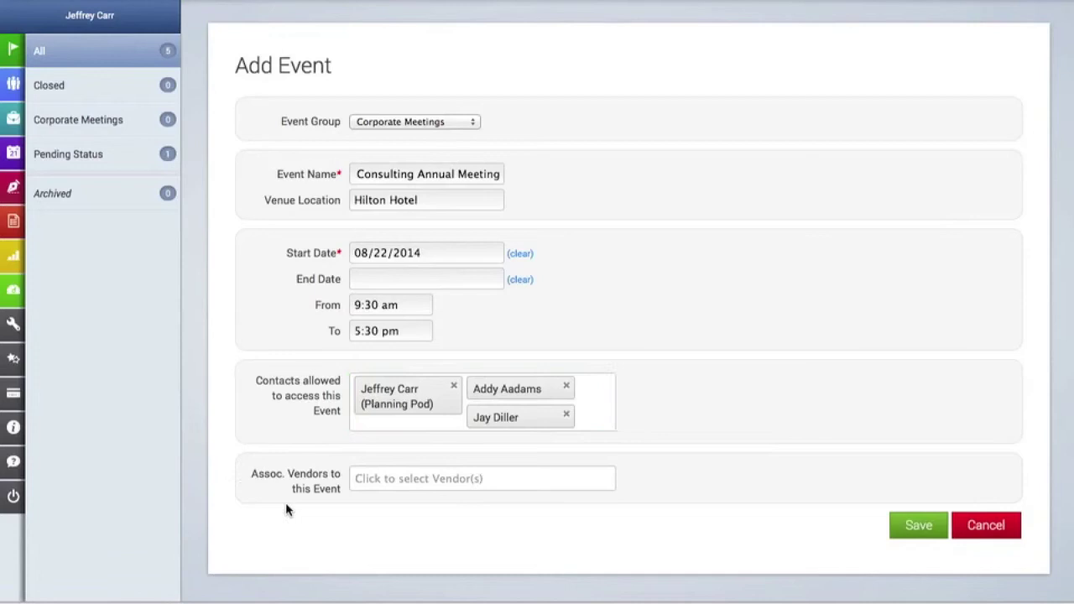
Attach Z-Line Events and Event Essentials as vendors and save the event.
left_click(391, 478)
left_click(417, 502)
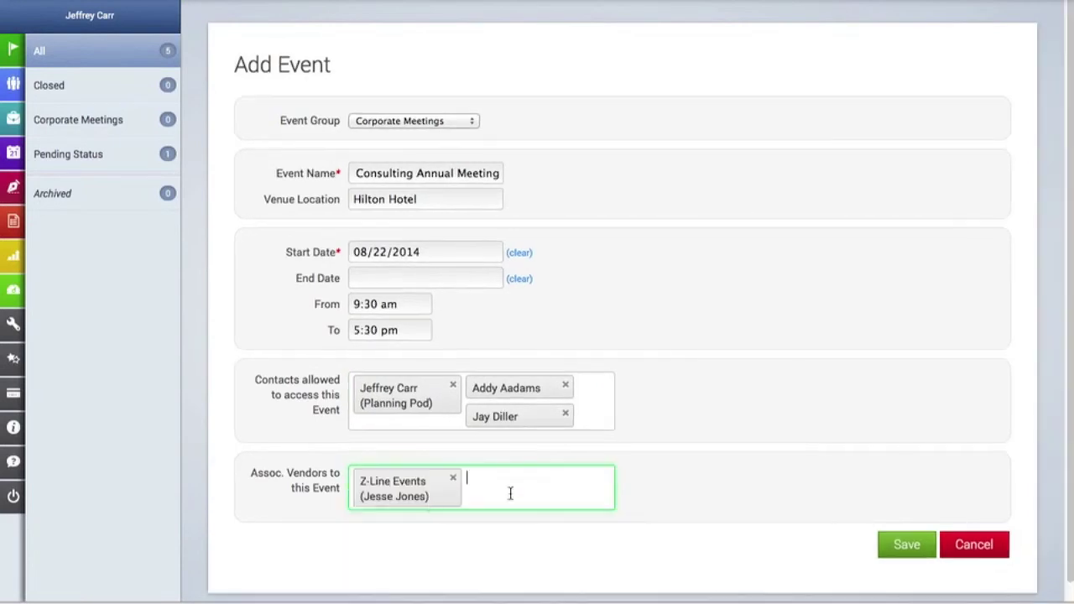
left_click(512, 491)
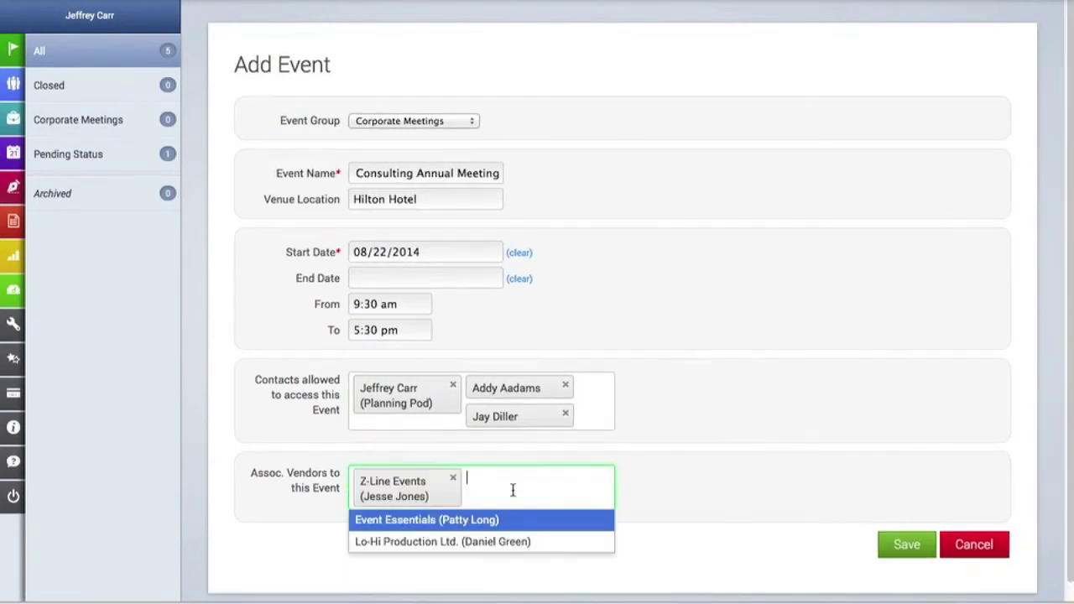
left_click(481, 526)
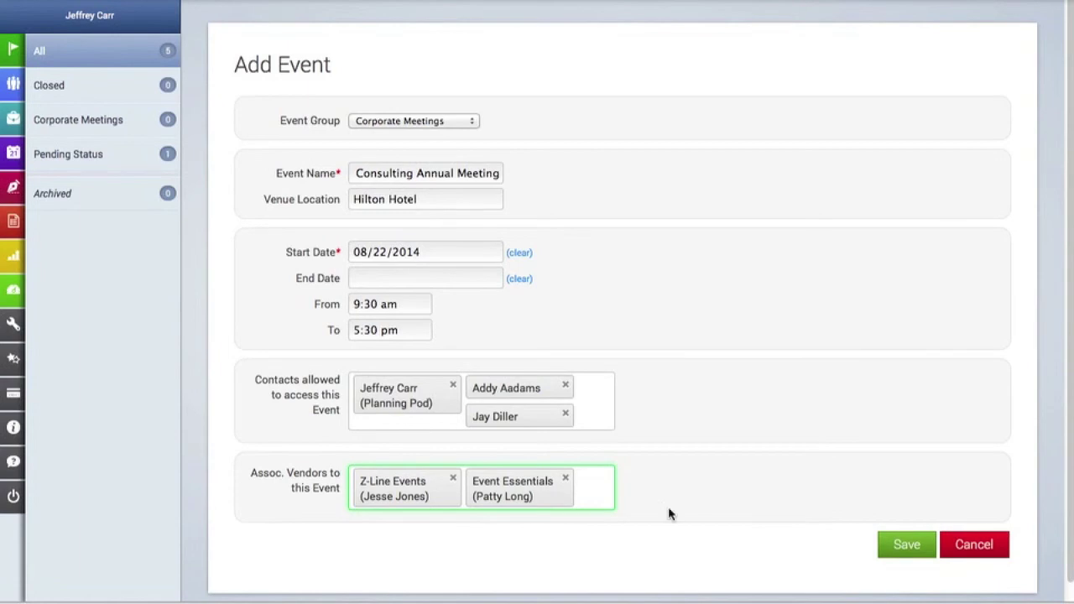
scroll(669, 513, "down", 1)
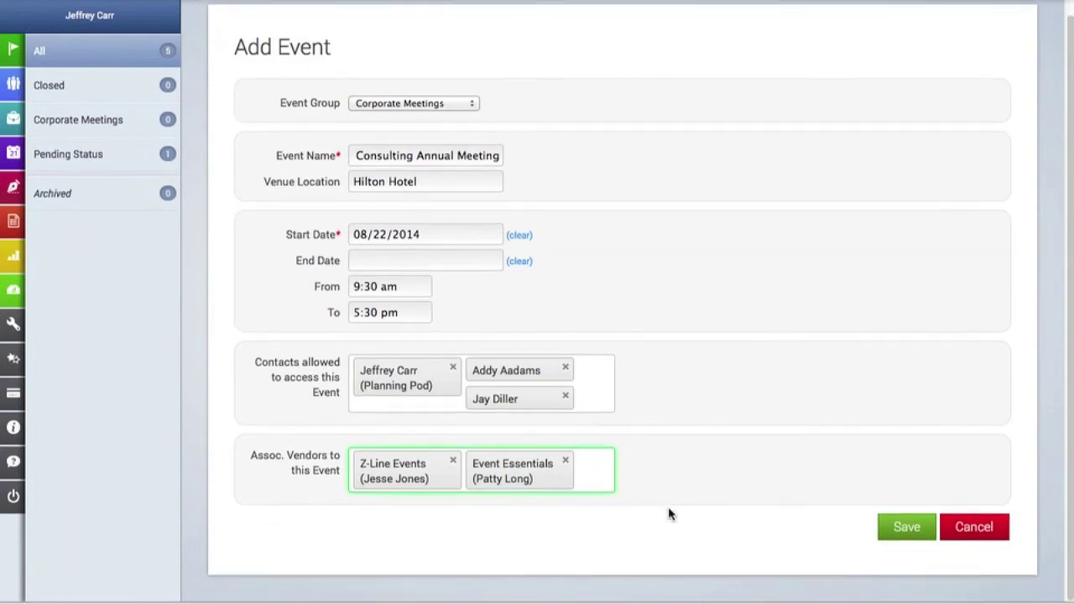
left_click(905, 529)
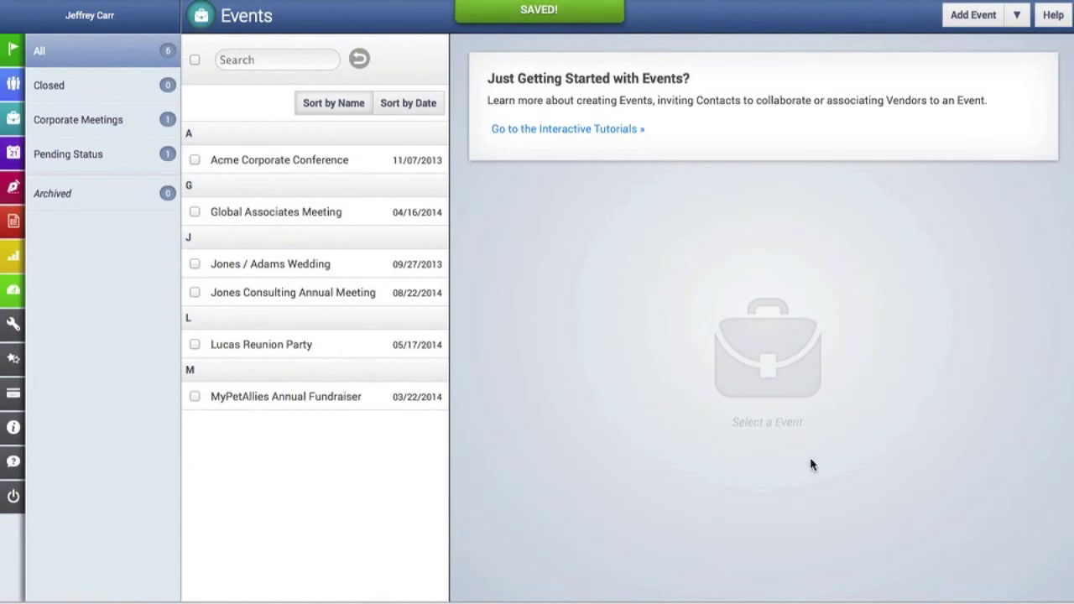
Open Jones Consulting Annual Meeting and go to its empty Budget page.
left_click(372, 296)
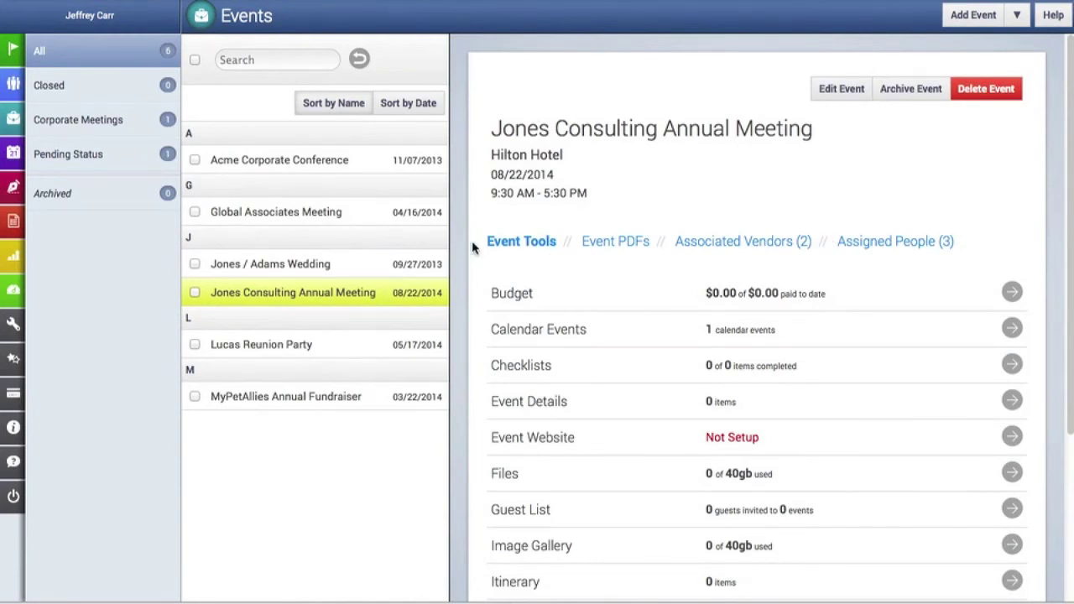
scroll(831, 430, "down", 1)
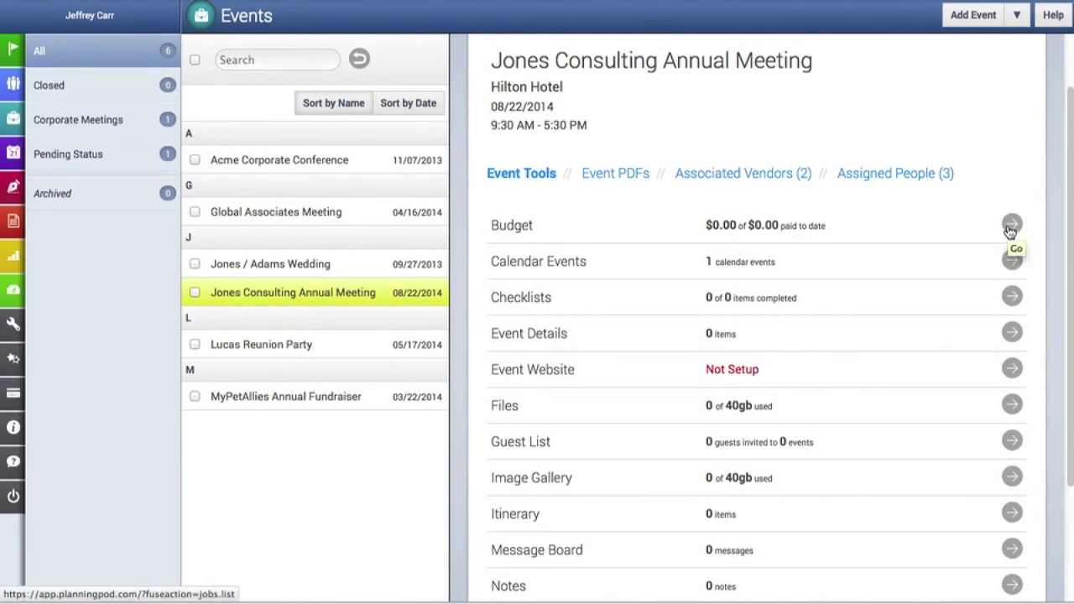
left_click(1011, 226)
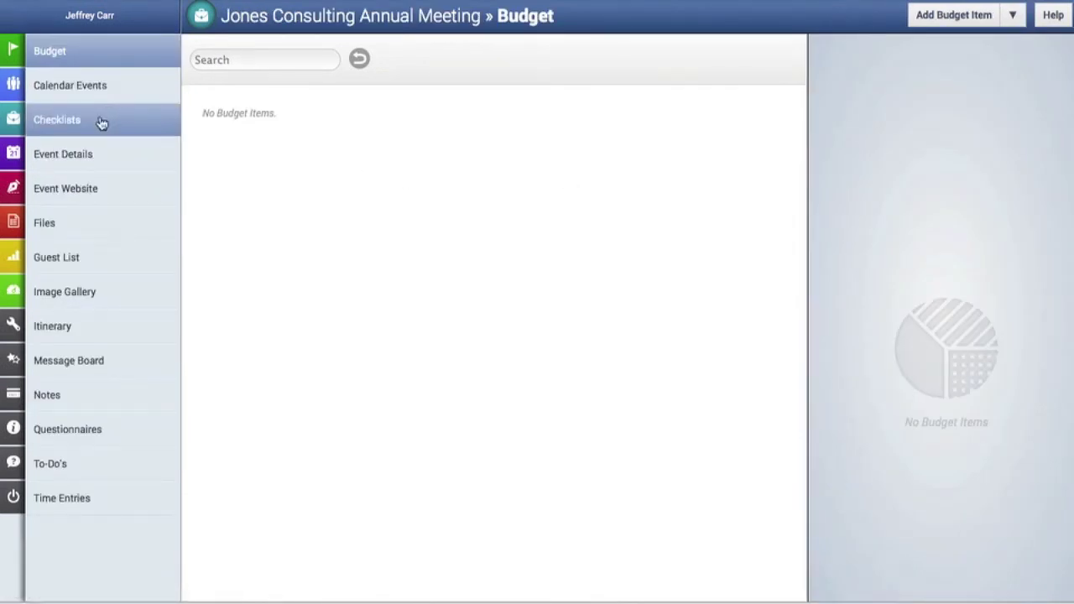
View the meeting's Files, then reopen Jones Consulting Annual Meeting from the Events list.
left_click(81, 219)
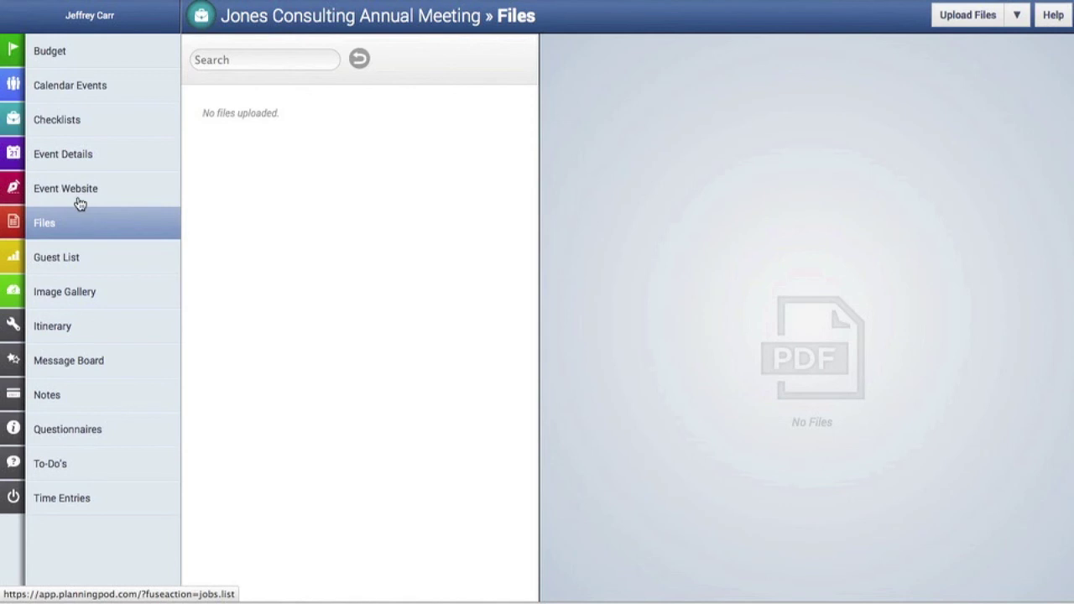
mouse_move(59, 88)
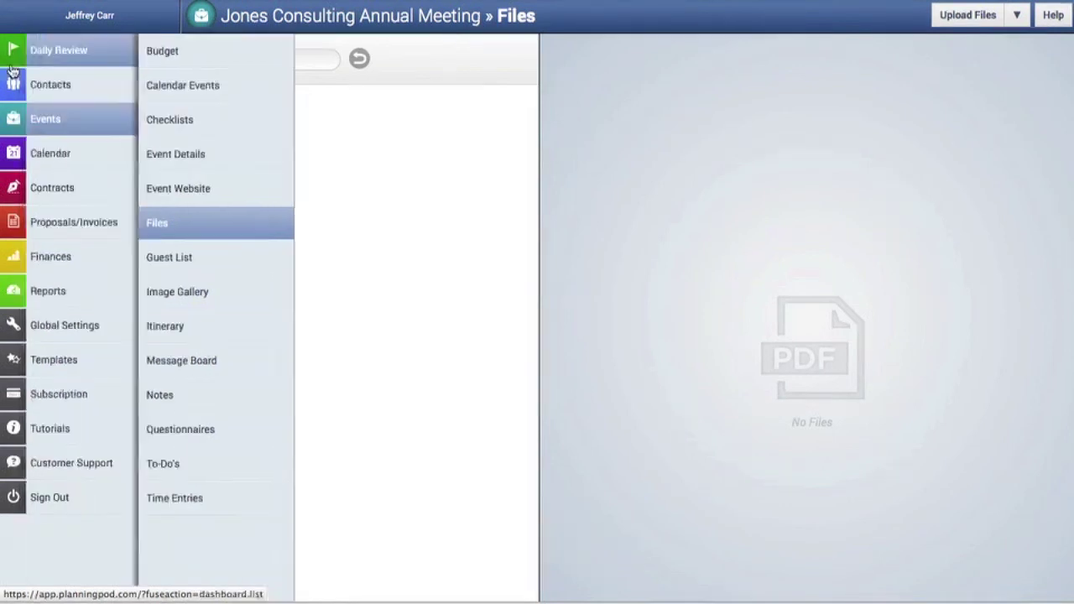
left_click(55, 131)
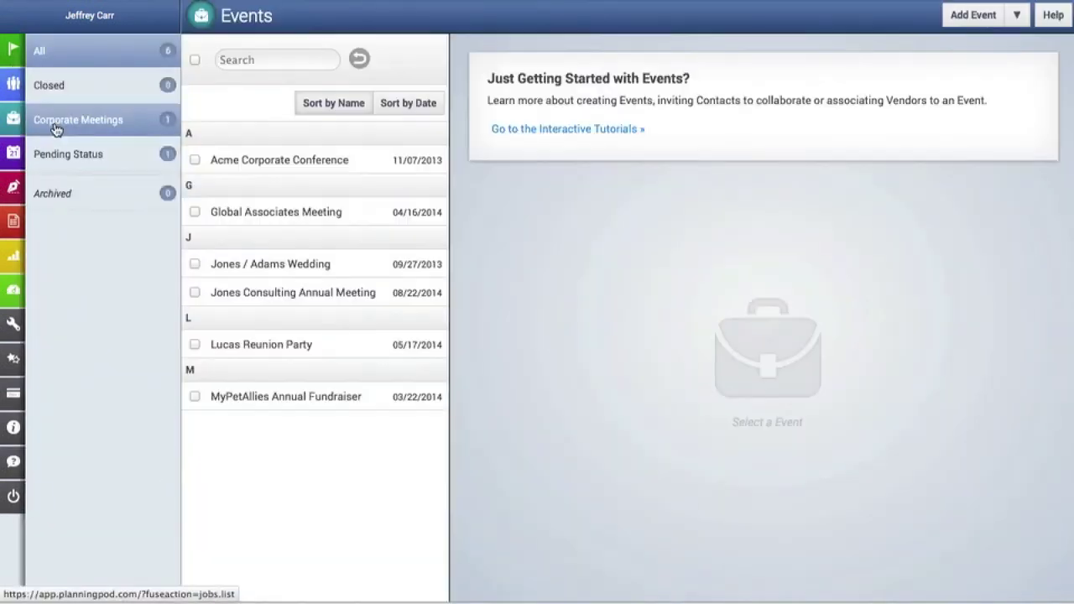
left_click(323, 291)
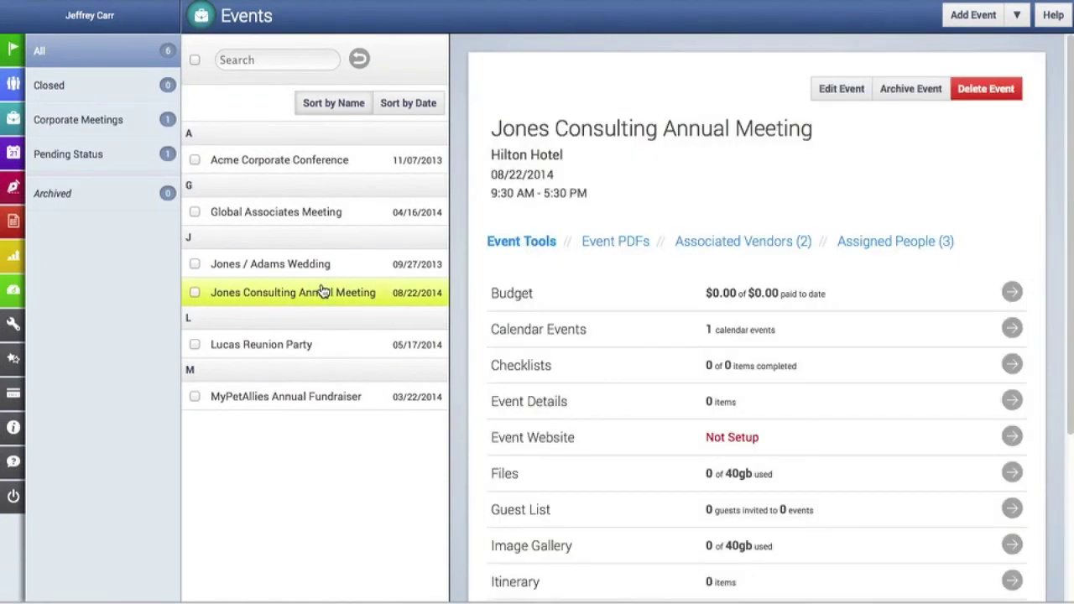